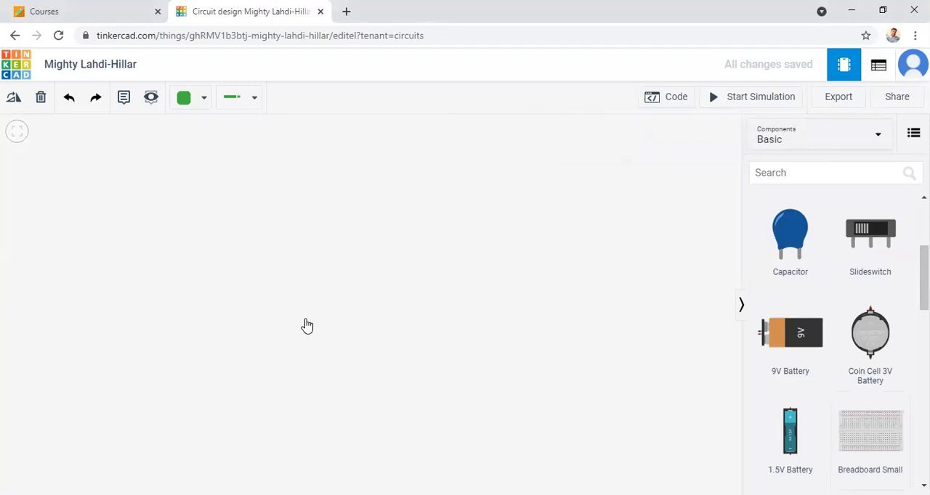
# Step: Place a small breadboard in the workspace and an Arduino Uno R3 directly below it
pyautogui.click(262, 283)
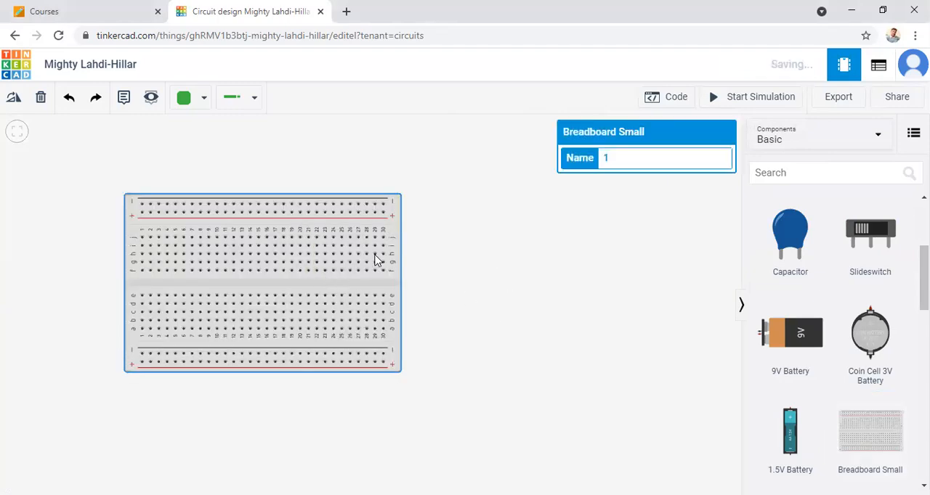
pyautogui.moveTo(704, 321); pyautogui.dragTo(766, 290)
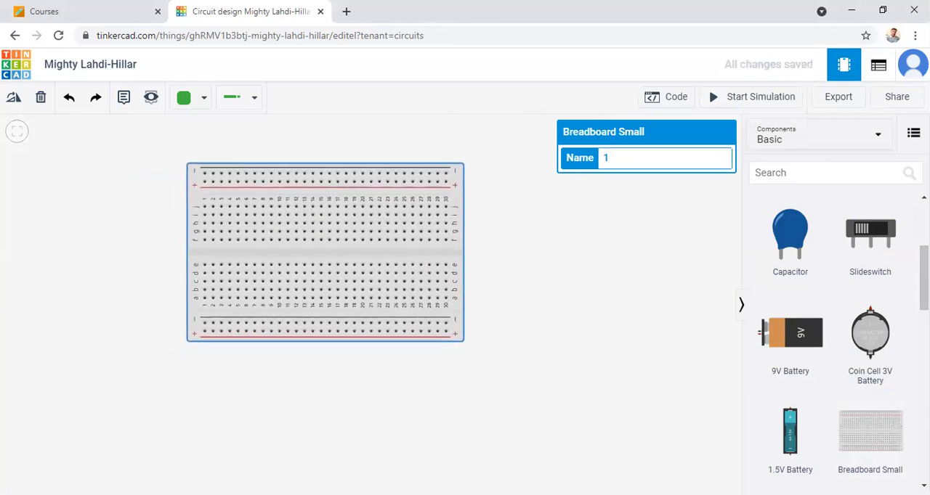
pyautogui.scroll(-3, 880, 301)
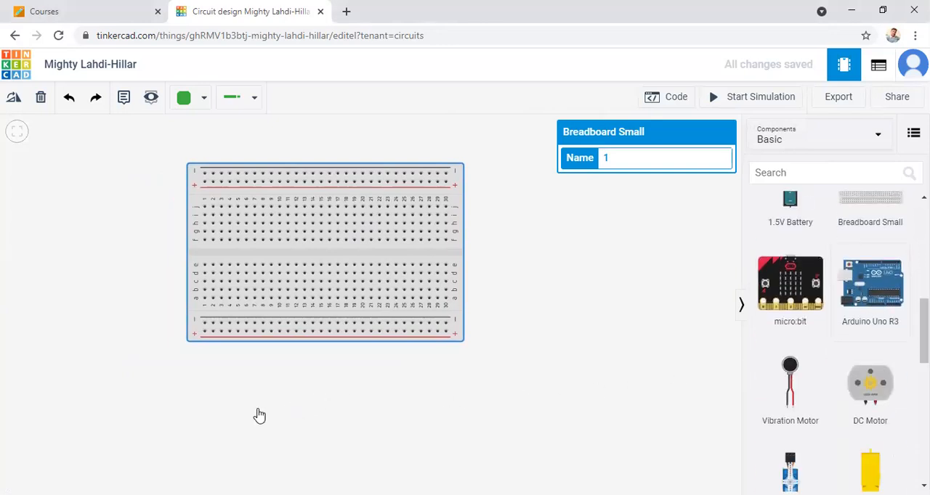
pyautogui.click(168, 411)
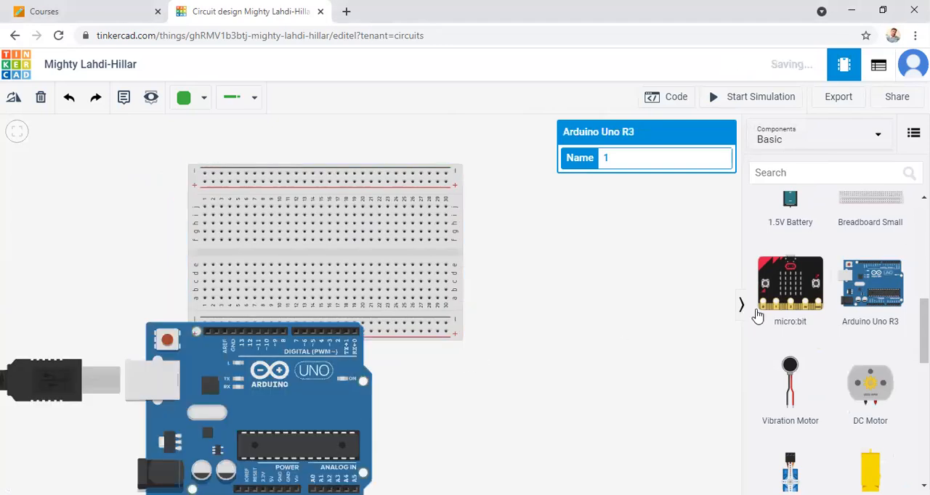
pyautogui.scroll(-1, 626, 340)
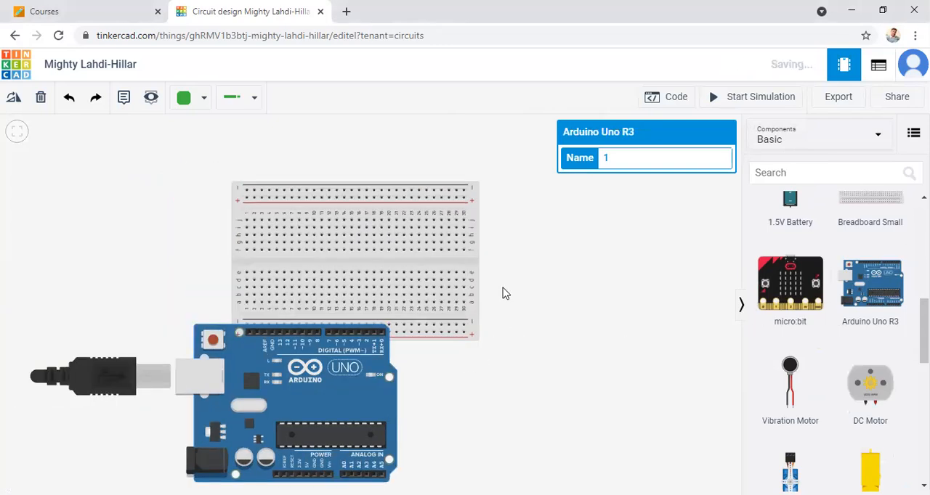
pyautogui.moveTo(333, 340); pyautogui.dragTo(386, 364)
pyautogui.click(632, 353)
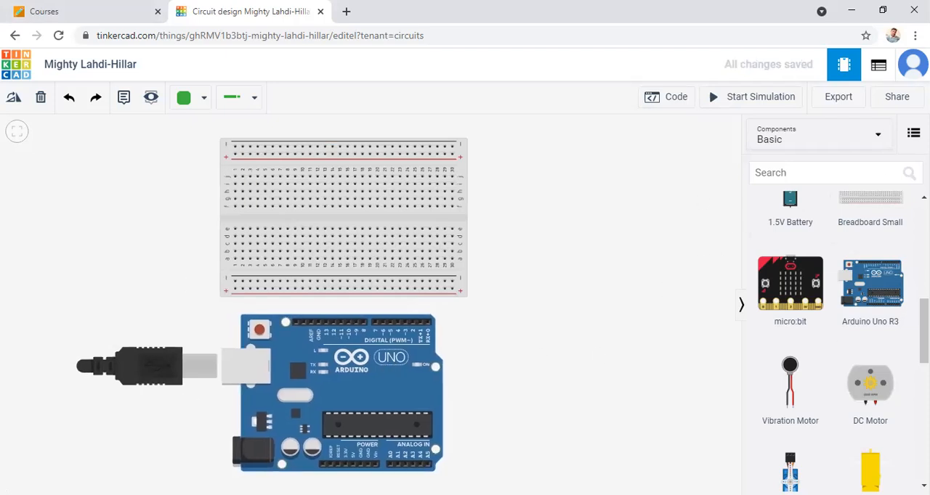
# Step: Place a pushbutton across the breadboard's centre gap at columns 5 and 7, and circle the switch in the schematic sketch
pyautogui.scroll(5, 836, 342)
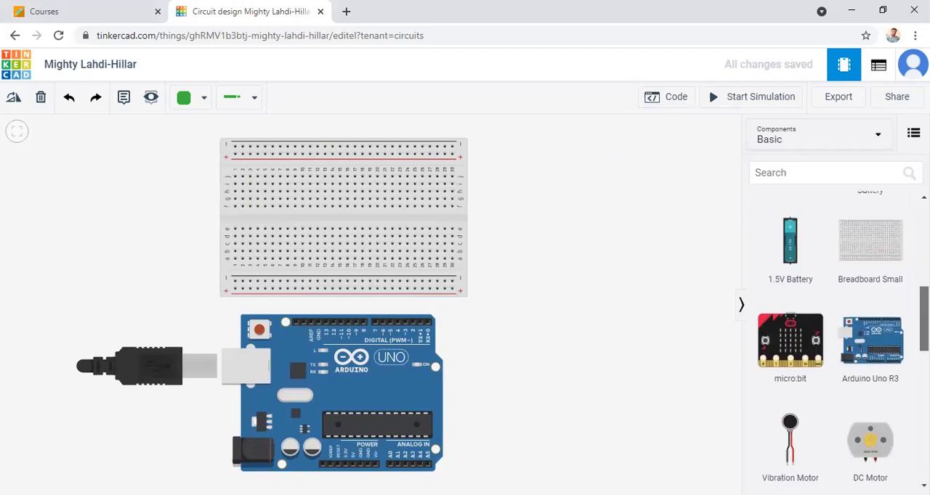
pyautogui.moveTo(924, 258); pyautogui.dragTo(925, 250)
pyautogui.click(790, 267)
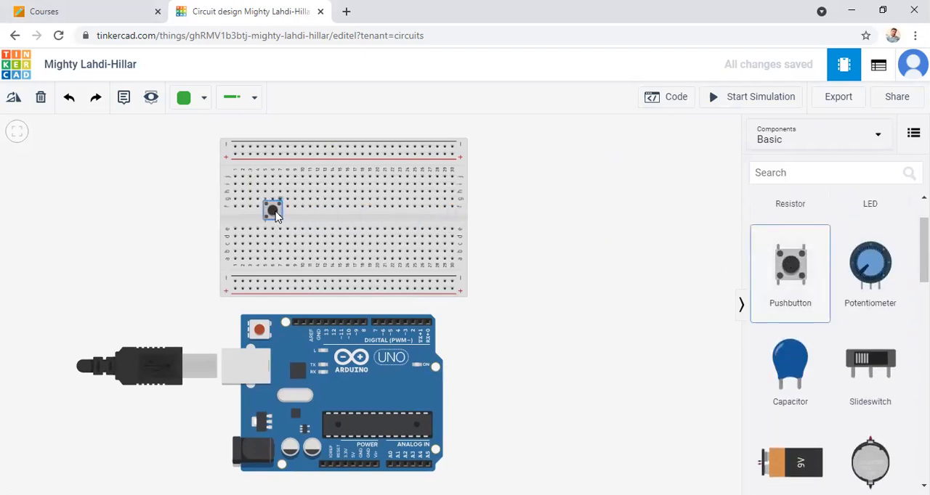
pyautogui.click(272, 221)
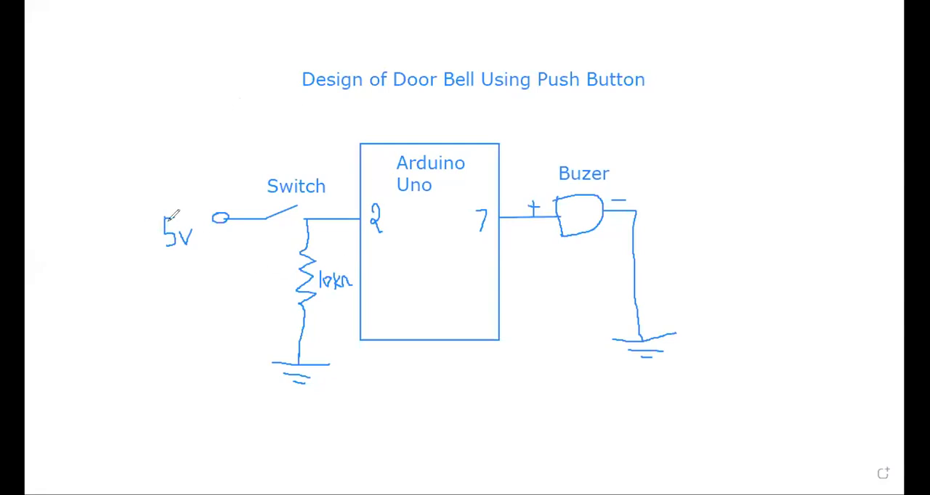
pyautogui.moveTo(288, 183)
pyautogui.mouseDown()
pyautogui.moveTo(244, 216)
pyautogui.moveTo(287, 234)
pyautogui.moveTo(328, 212)
pyautogui.moveTo(290, 183)
pyautogui.mouseUp()
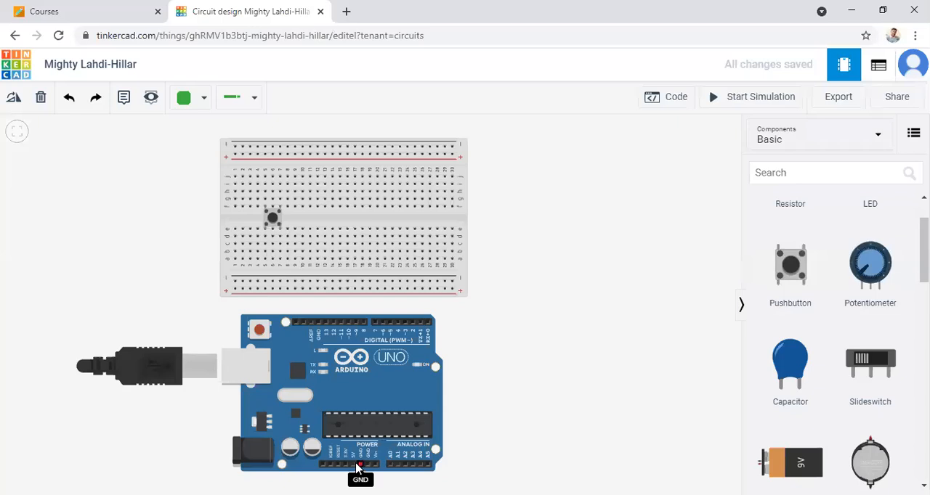
# Step: Wire the Arduino's 5V pin around the USB side to breadboard hole c5 and colour the wire red
pyautogui.click(353, 465)
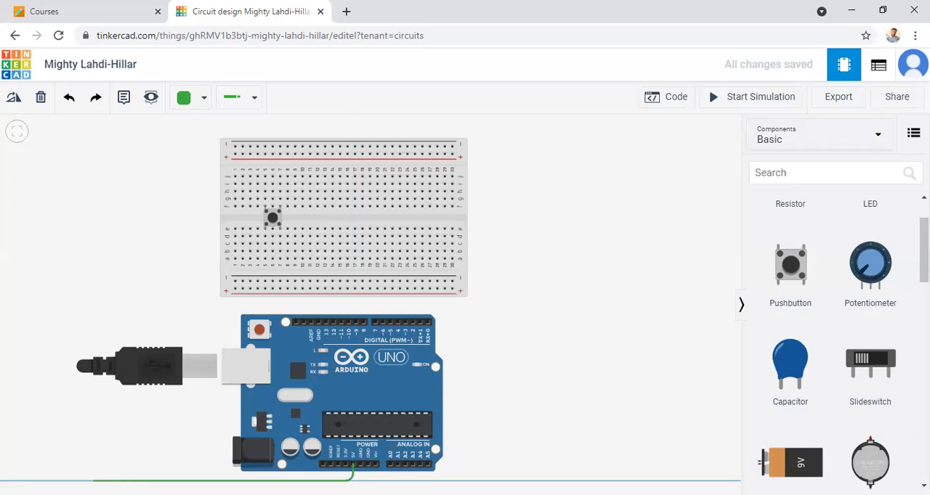
pyautogui.click(53, 479)
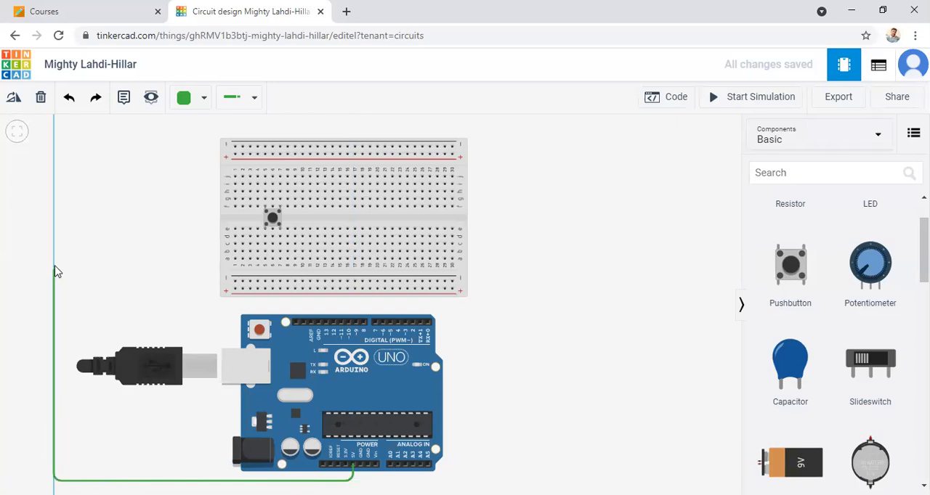
pyautogui.click(56, 251)
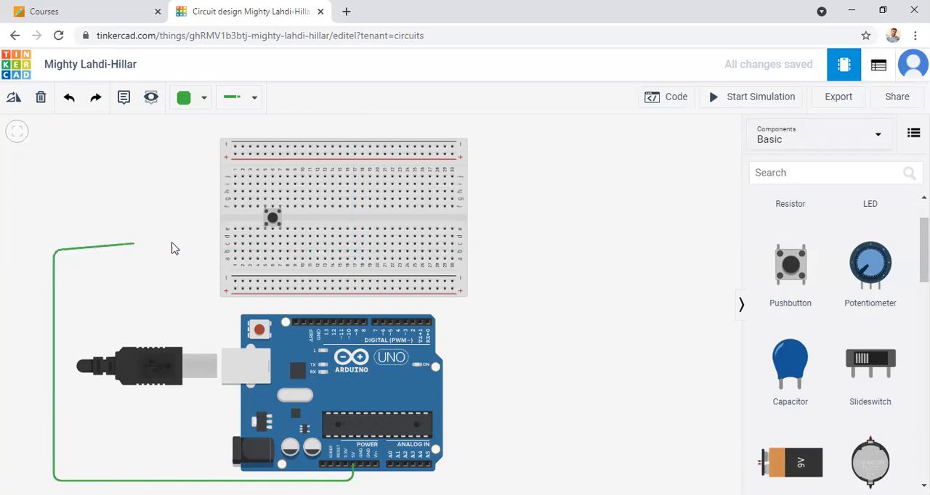
pyautogui.click(265, 245)
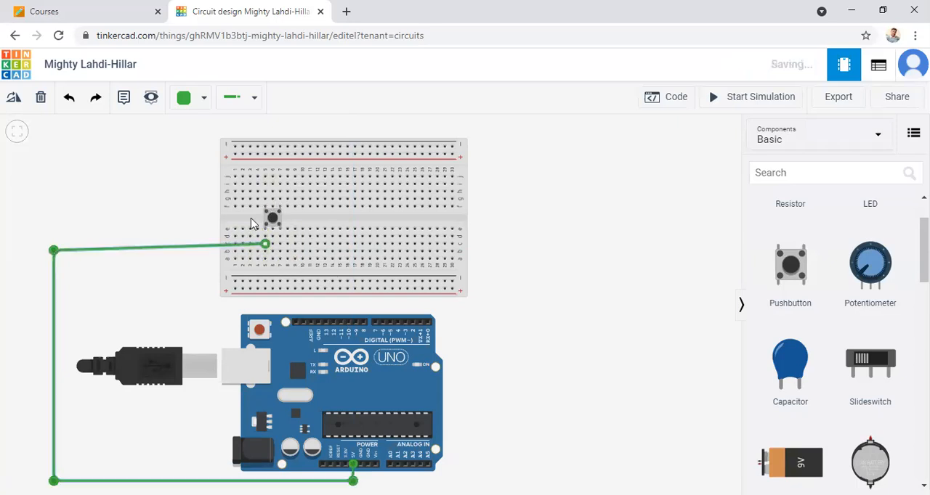
pyautogui.click(201, 100)
pyautogui.click(206, 174)
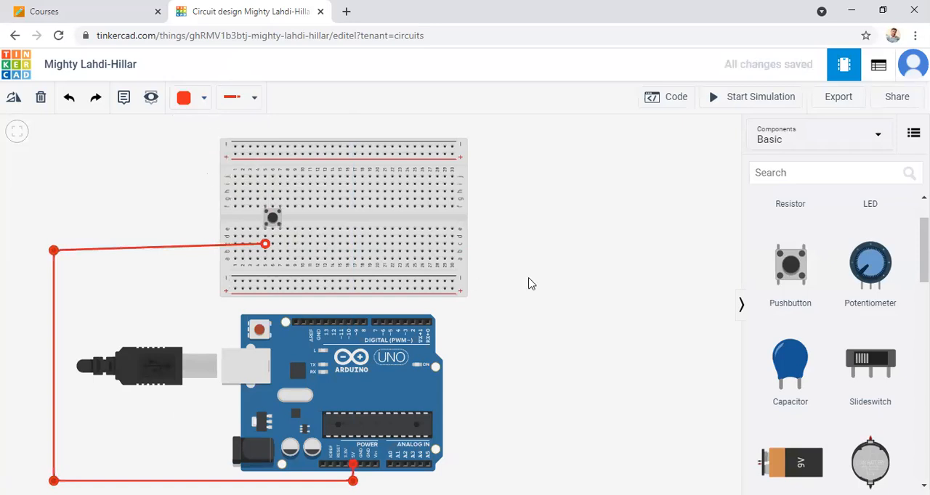
pyautogui.click(588, 285)
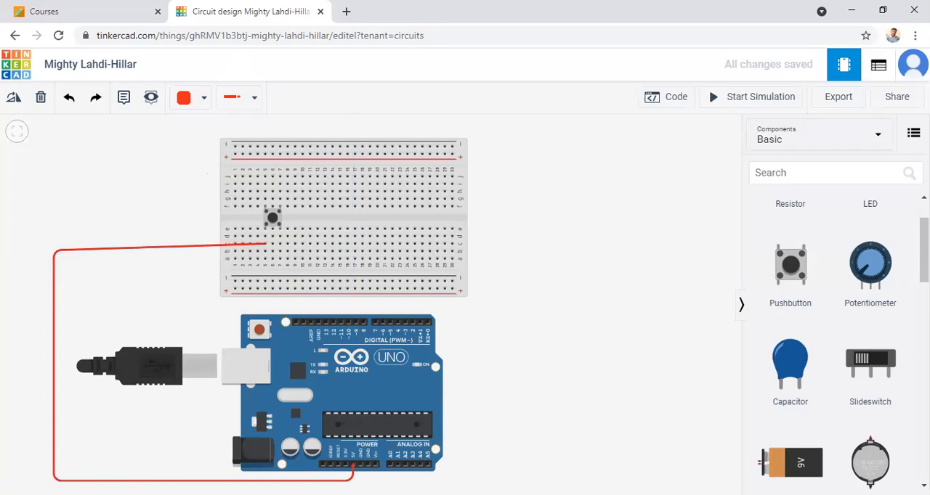
# Step: Add a 10 kΩ resistor connecting breadboard column 7 to the lower negative rail
pyautogui.scroll(1, 835, 291)
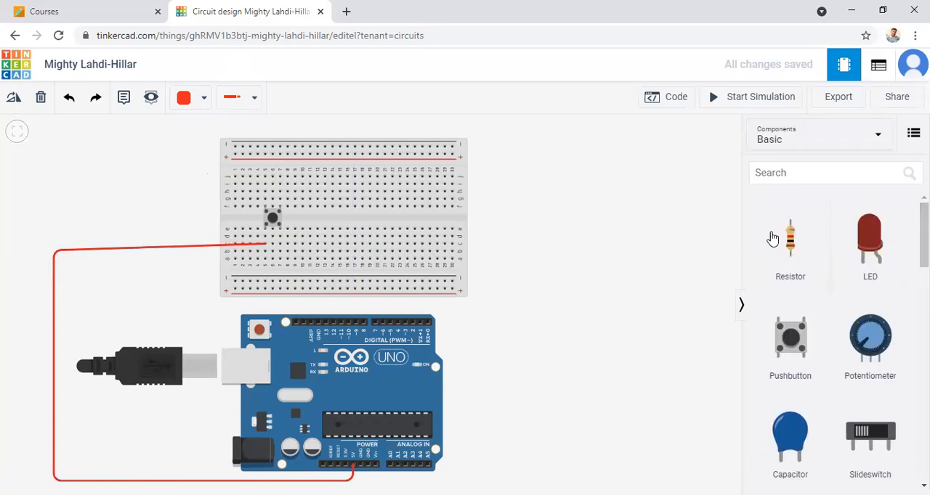
pyautogui.moveTo(790, 239); pyautogui.dragTo(526, 242)
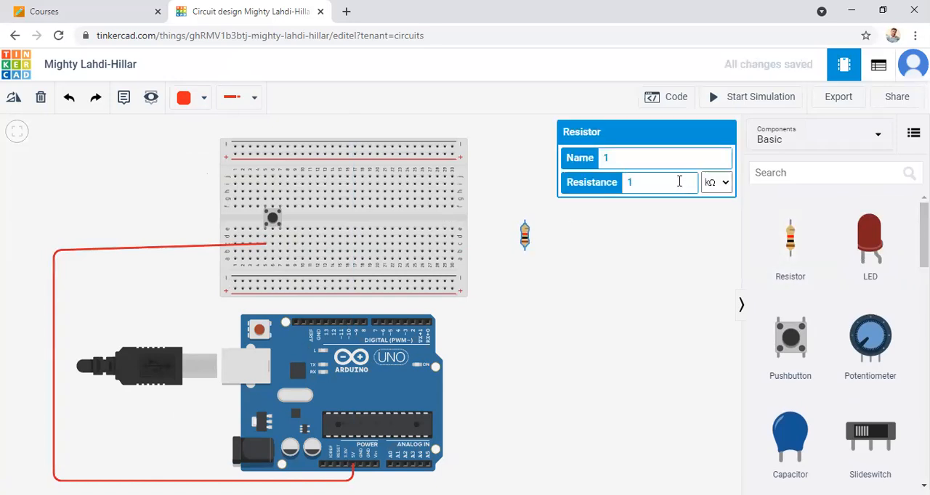
pyautogui.click(629, 265)
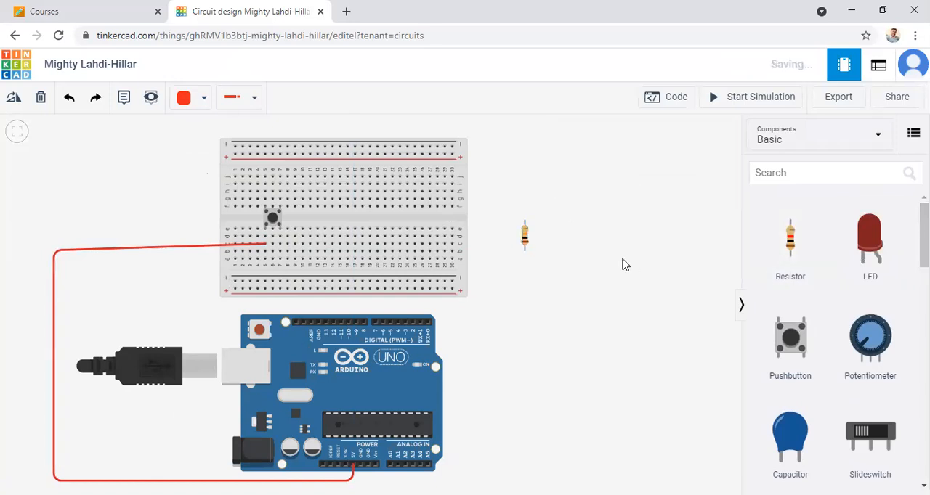
pyautogui.moveTo(519, 233); pyautogui.dragTo(284, 282)
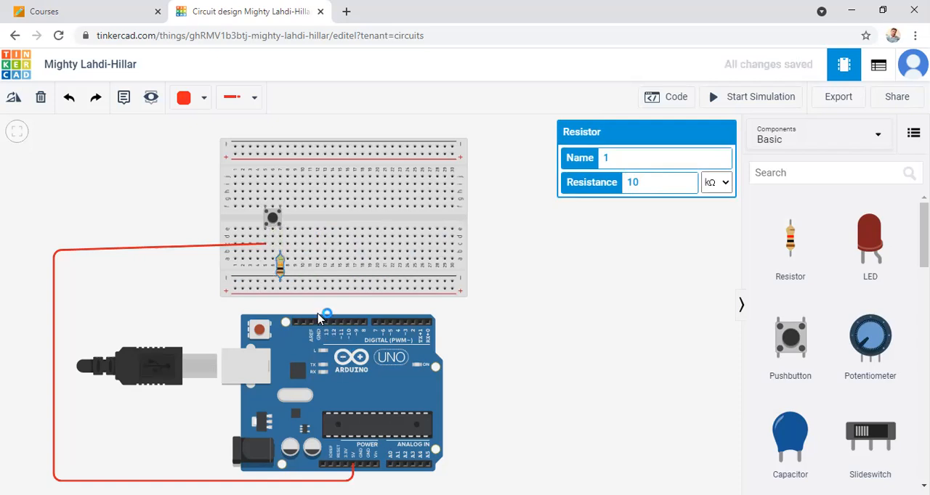
# Step: Wire the breadboard's lower negative rail to the Arduino's GND pin beside pin 13 and colour the wire black
pyautogui.click(237, 284)
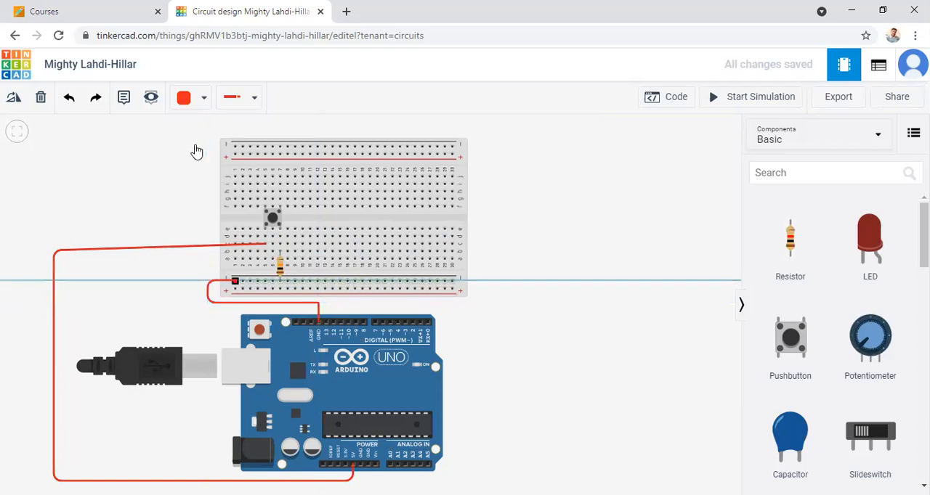
pyautogui.click(235, 281)
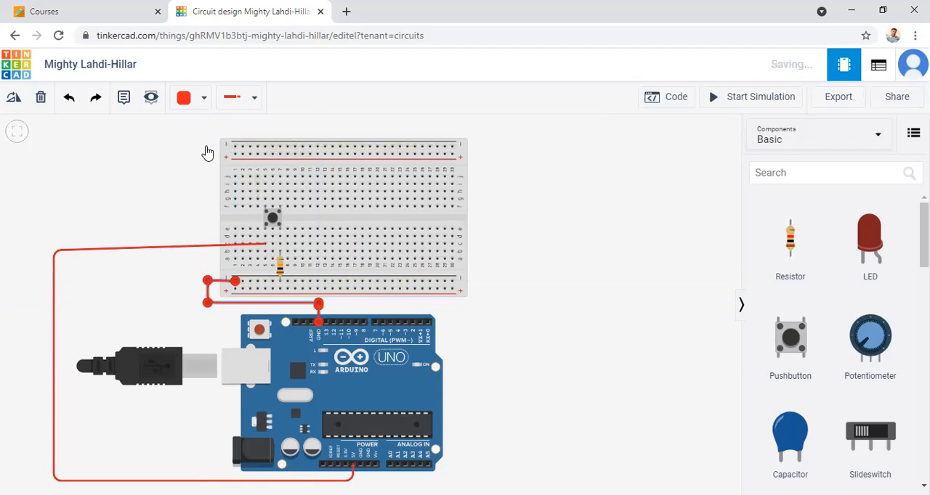
pyautogui.click(203, 98)
pyautogui.click(208, 152)
pyautogui.click(533, 325)
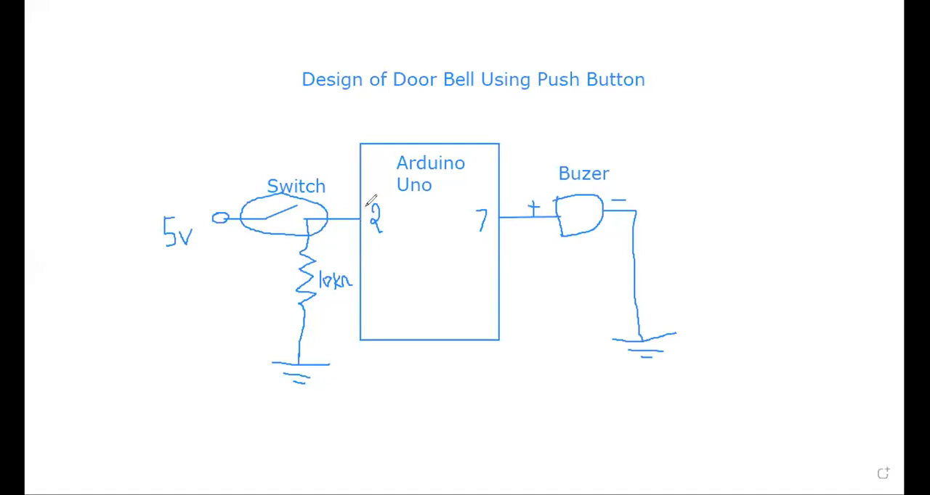
# Step: Circle pin 2 in the schematic sketch and connect Arduino pin 2 to breadboard hole d7 with an orange wire
pyautogui.moveTo(373, 195)
pyautogui.mouseDown()
pyautogui.moveTo(365, 231)
pyautogui.moveTo(398, 202)
pyautogui.moveTo(374, 202)
pyautogui.mouseUp()
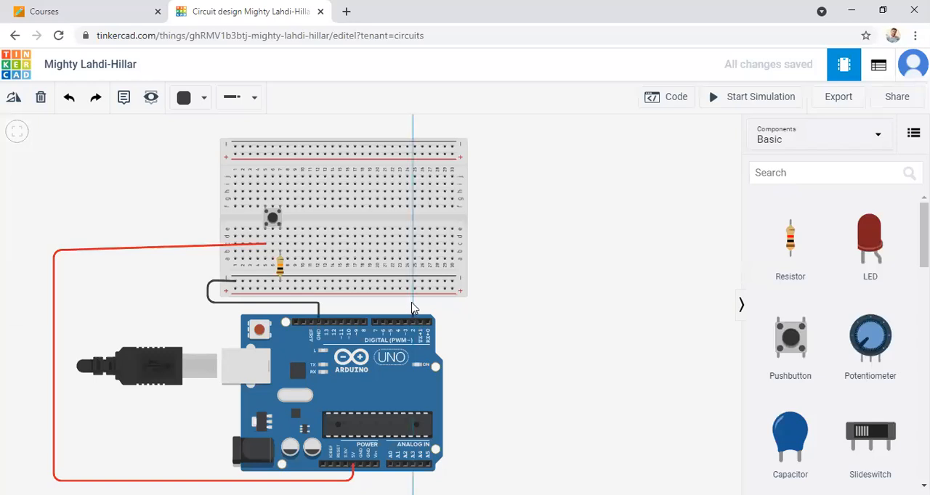
pyautogui.click(412, 304)
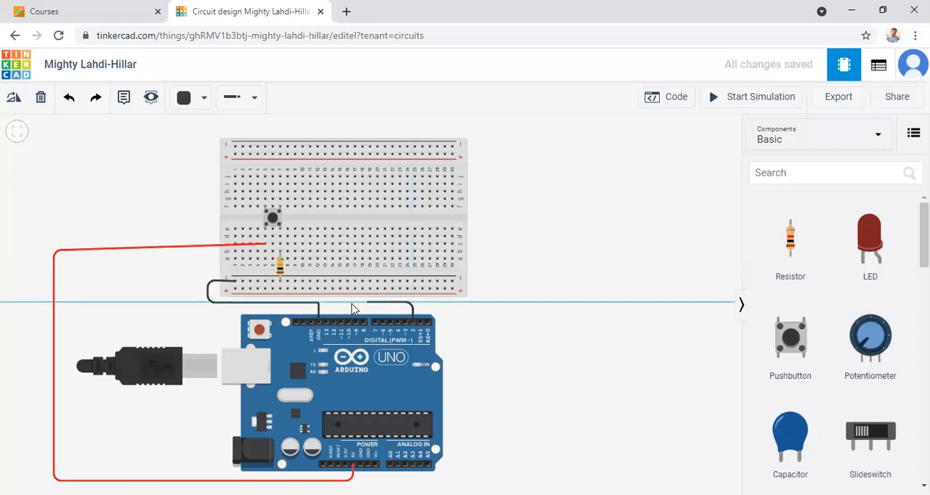
pyautogui.click(319, 302)
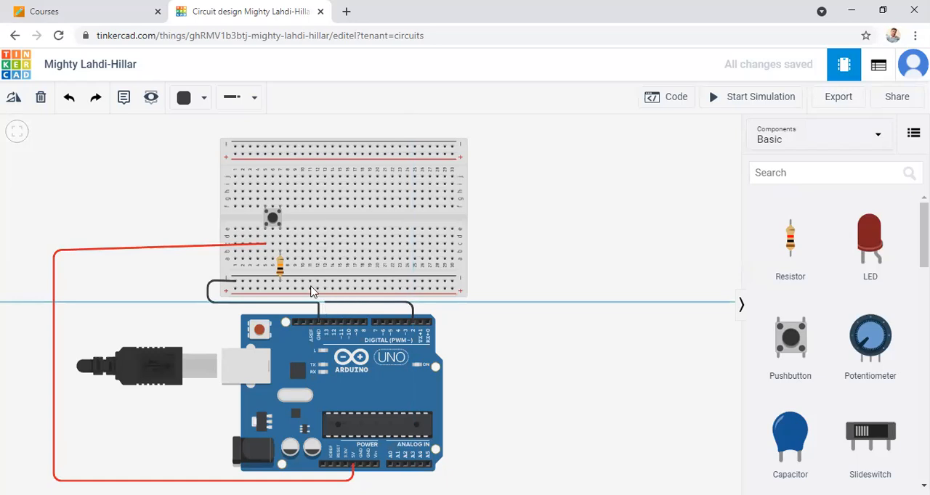
pyautogui.click(280, 237)
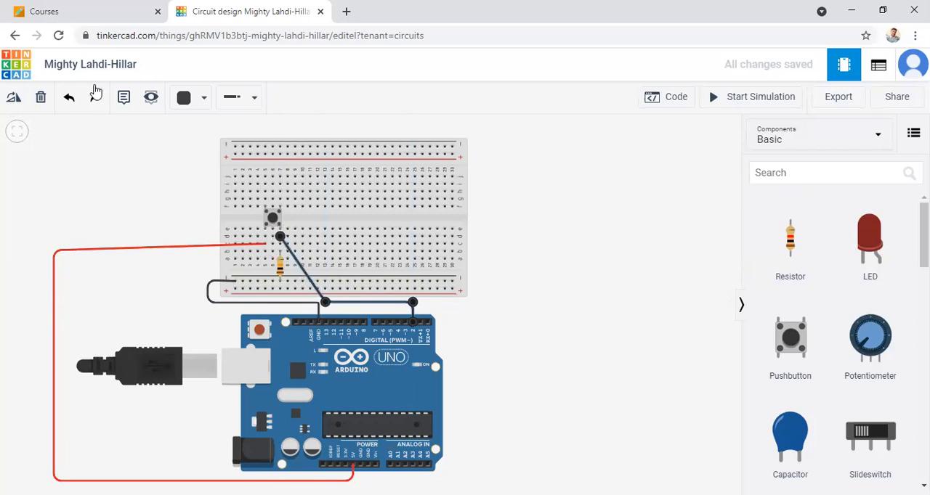
pyautogui.click(204, 100)
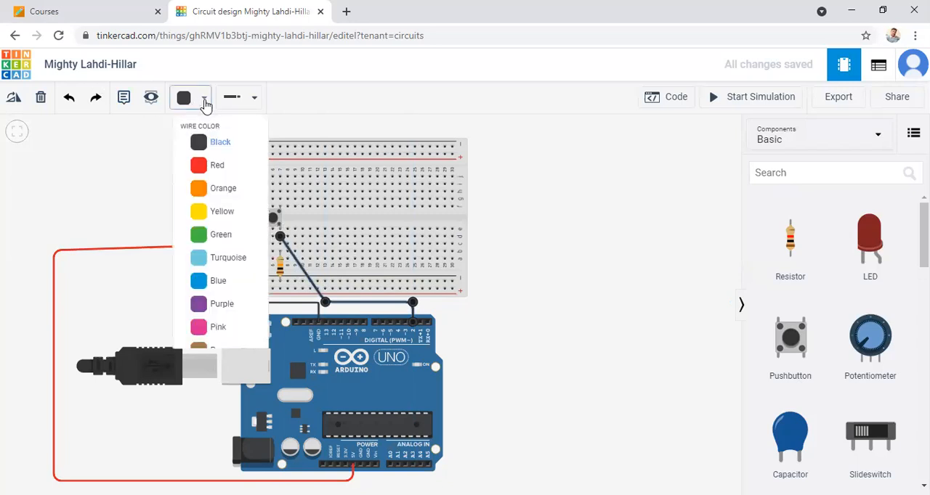
pyautogui.click(214, 189)
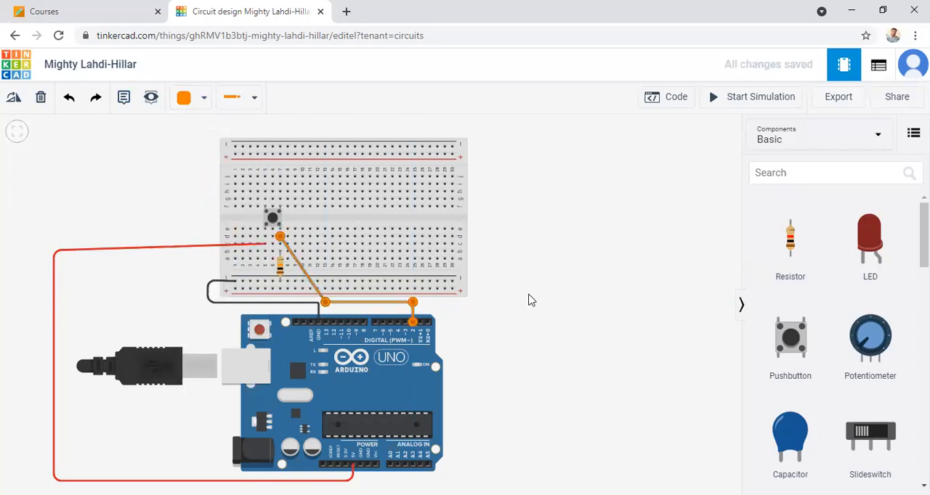
pyautogui.click(572, 298)
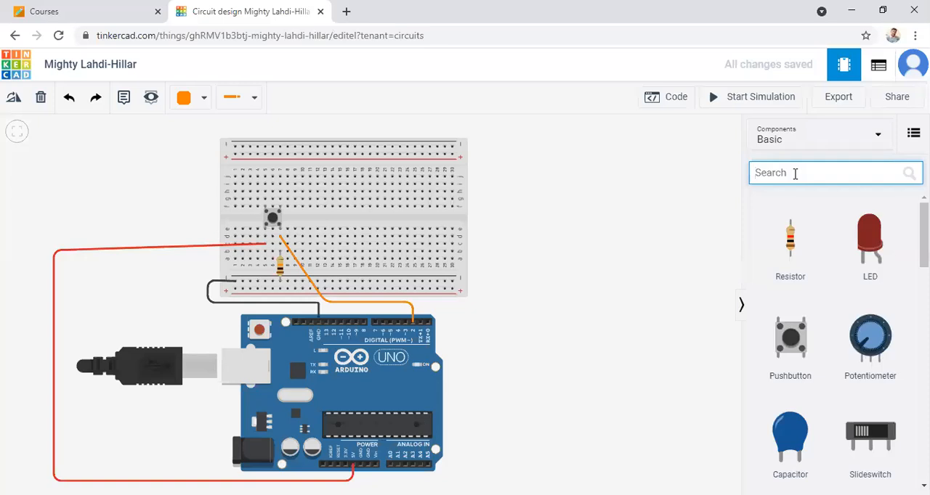
# Step: Search the components for "buz" and place the Piezo on the breadboard with its legs at columns 15 and 20
pyautogui.write('bu')
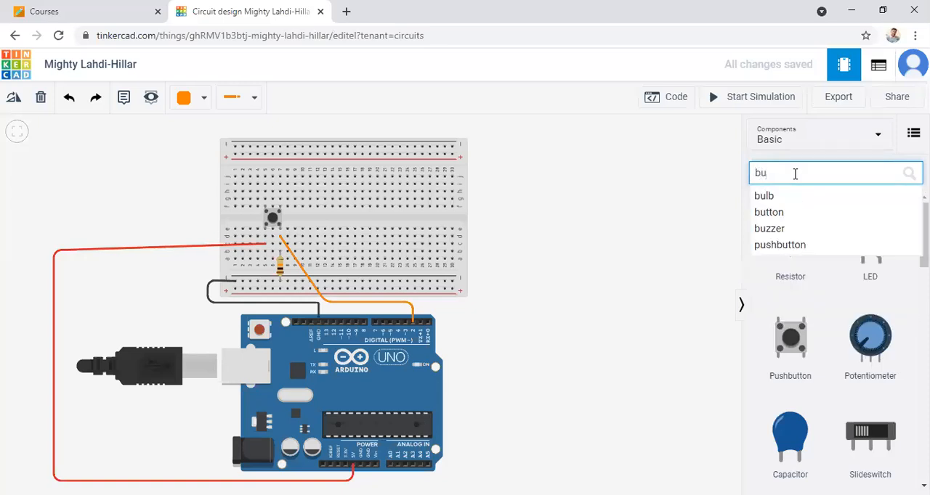
pyautogui.write('ze')
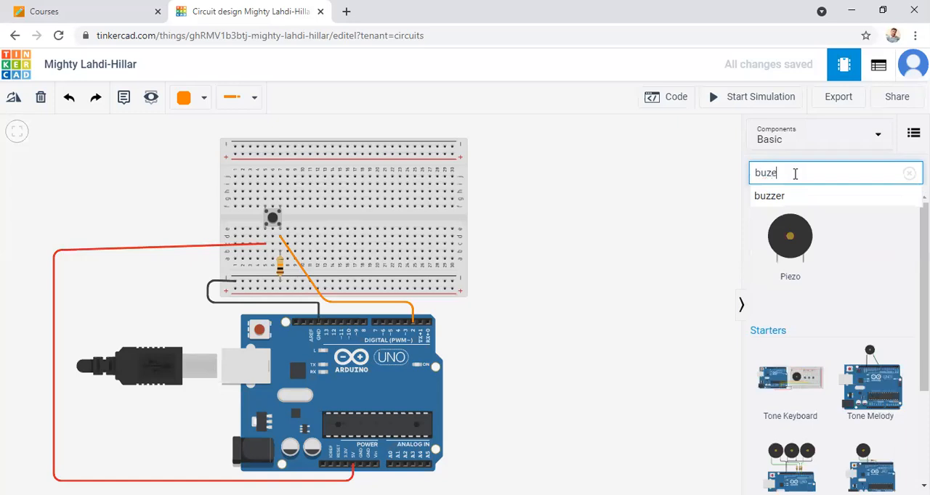
pyautogui.press('BackSpace')
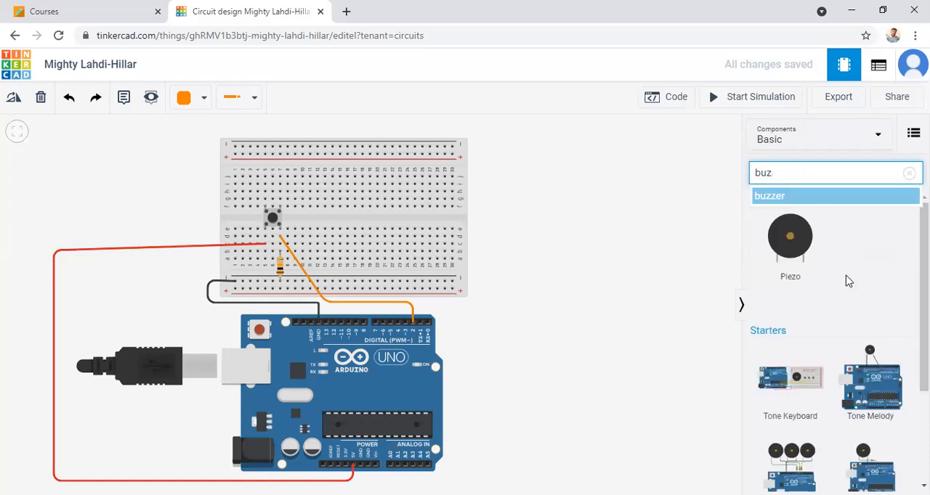
pyautogui.moveTo(790, 236); pyautogui.dragTo(357, 238)
pyautogui.click(621, 214)
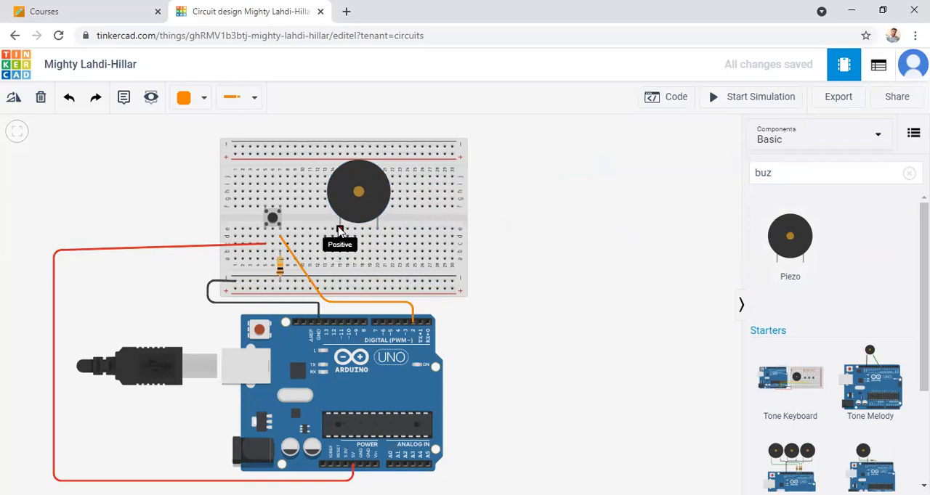
# Step: Wire breadboard hole b20 under the piezo's second leg to the lower negative rail and colour the wire black
pyautogui.click(377, 253)
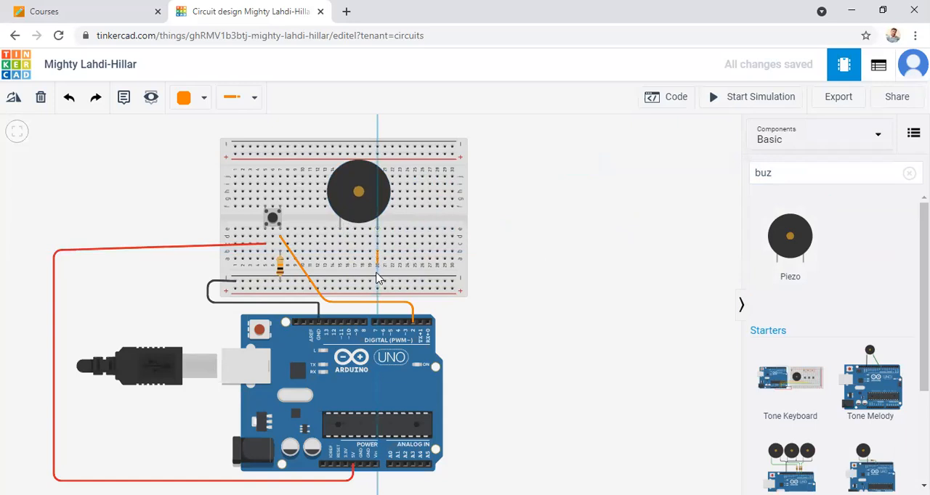
pyautogui.click(377, 282)
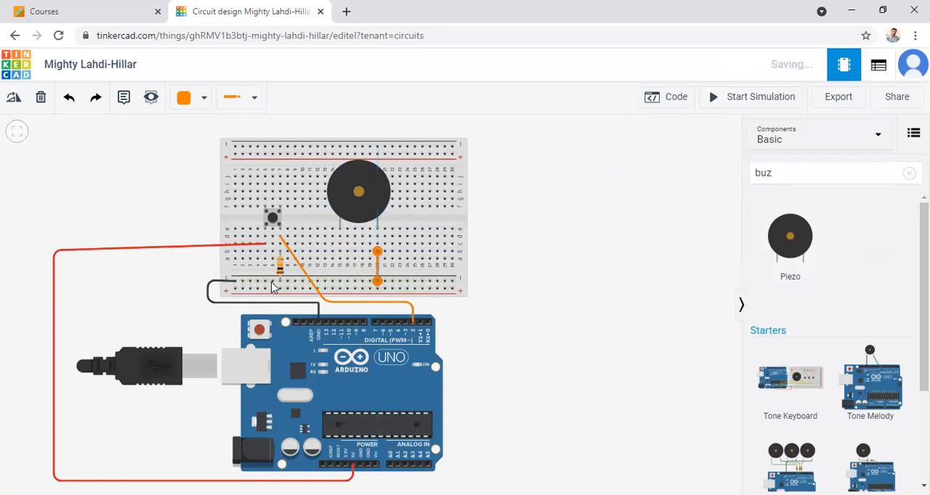
pyautogui.click(206, 98)
pyautogui.click(205, 145)
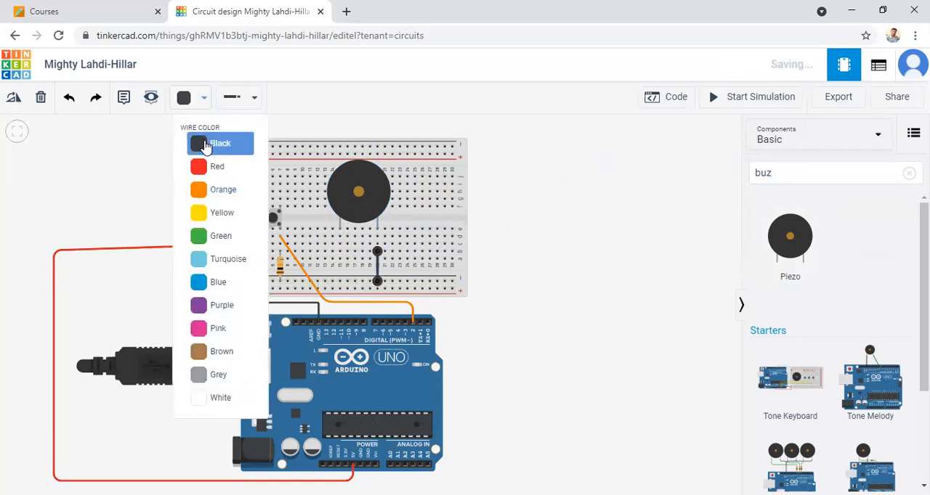
pyautogui.click(504, 265)
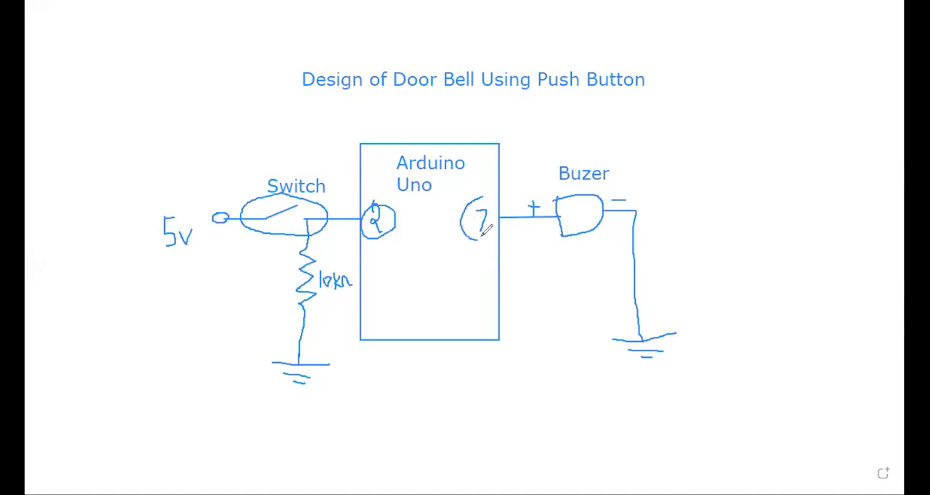
# Step: Connect Arduino pin 7 to breadboard hole a15 below the piezo's other leg and colour the wire red
pyautogui.moveTo(497, 190); pyautogui.dragTo(494, 218)
pyautogui.moveTo(532, 184)
pyautogui.mouseDown()
pyautogui.moveTo(534, 211)
pyautogui.moveTo(525, 215)
pyautogui.mouseUp()
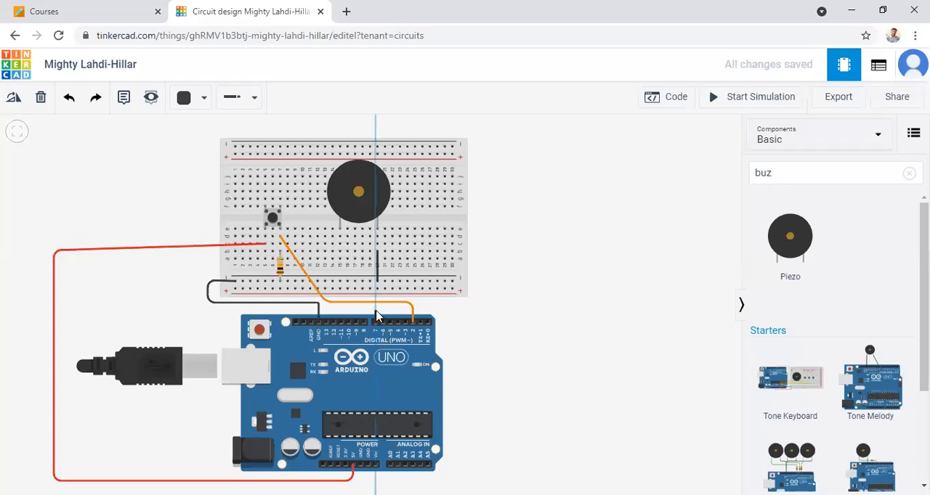
pyautogui.click(376, 308)
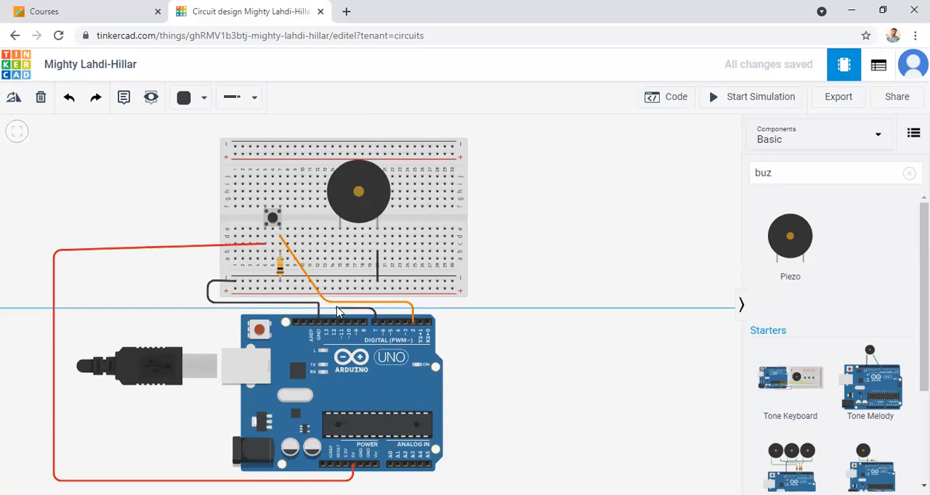
pyautogui.click(337, 309)
pyautogui.click(341, 256)
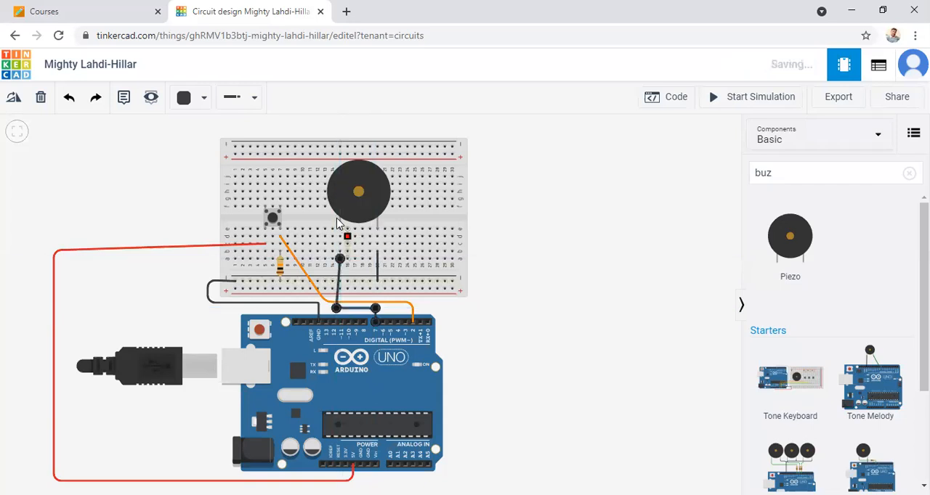
pyautogui.click(204, 100)
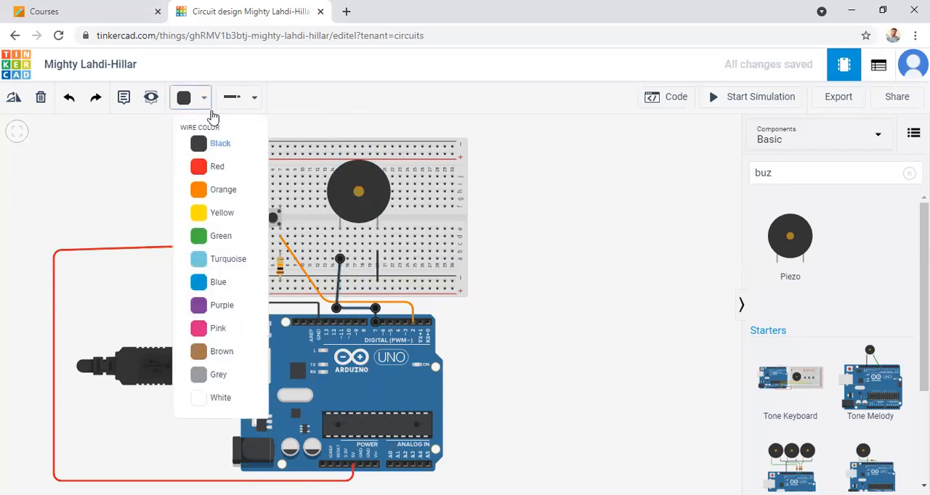
pyautogui.click(217, 169)
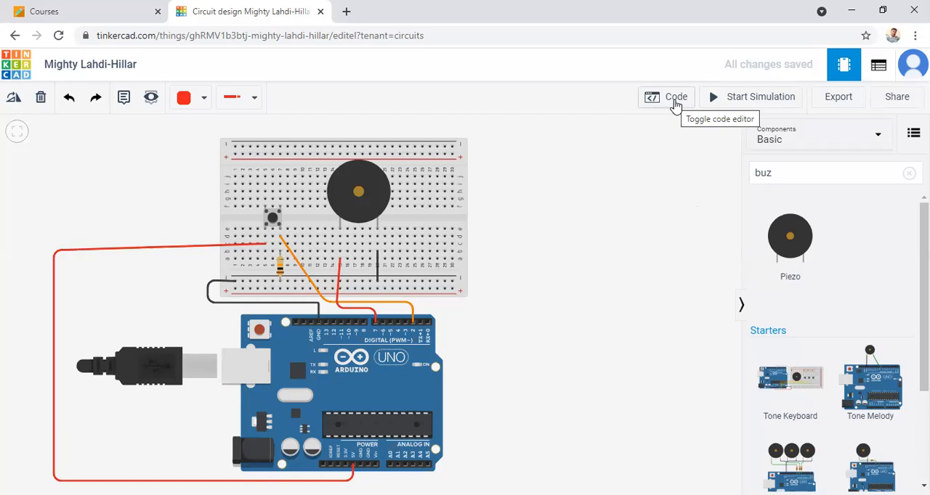
# Step: Open the Arduino's code and switch the editor from Blocks to Text, accepting the loss of the blocks
pyautogui.click(675, 102)
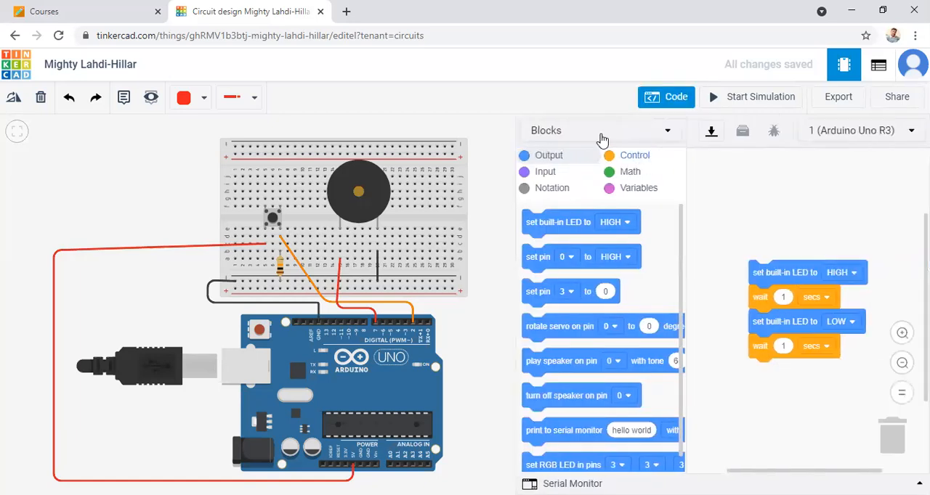
pyautogui.click(557, 137)
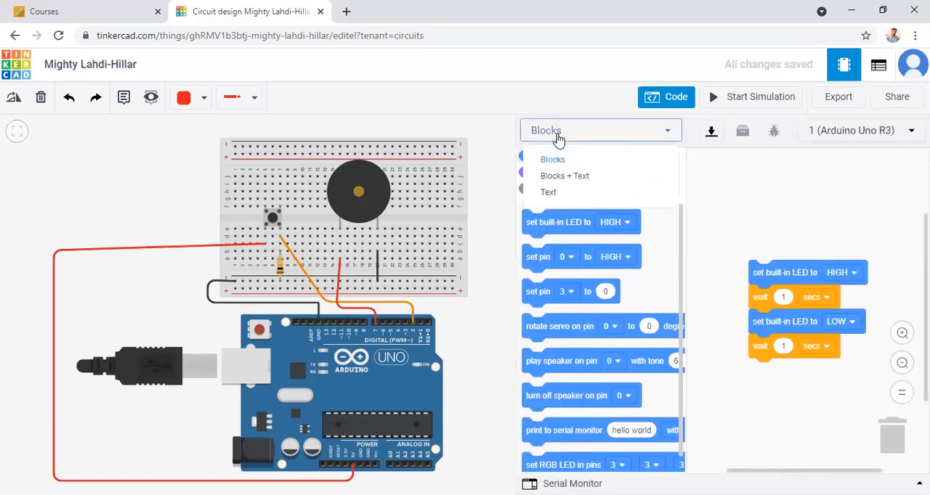
pyautogui.click(551, 193)
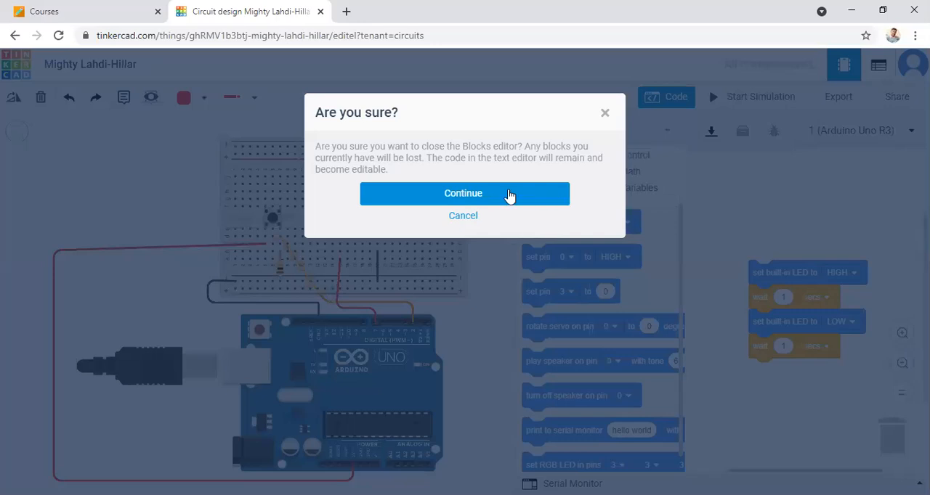
pyautogui.click(497, 194)
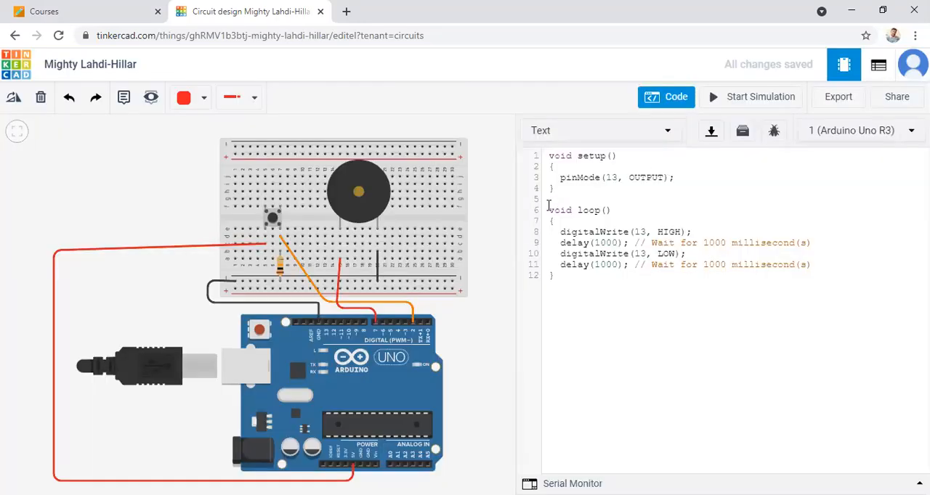
# Step: Delete the default blink statements and the closing brace from the loop() function
pyautogui.click(552, 232)
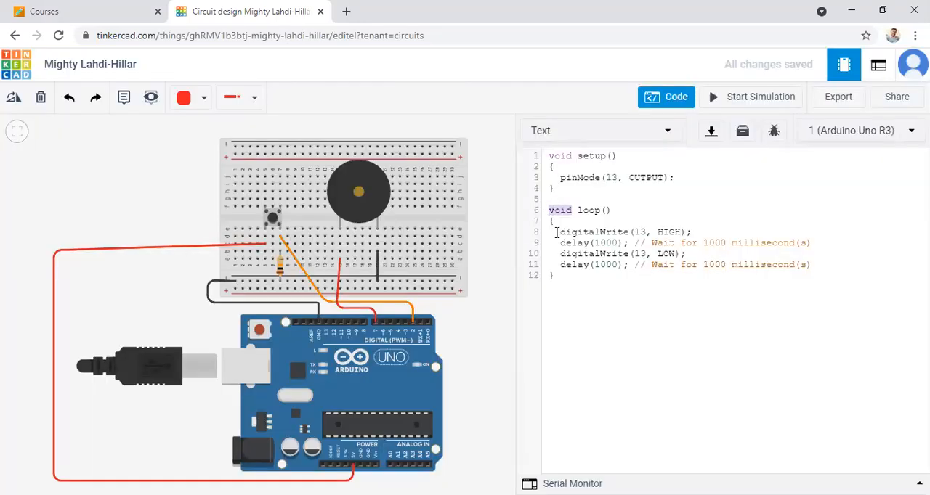
pyautogui.keyDown('shift'); pyautogui.click(844, 251); pyautogui.keyUp('shift')
pyautogui.hotkey('shift', 'Down')
pyautogui.hotkey('shift', 'Down')
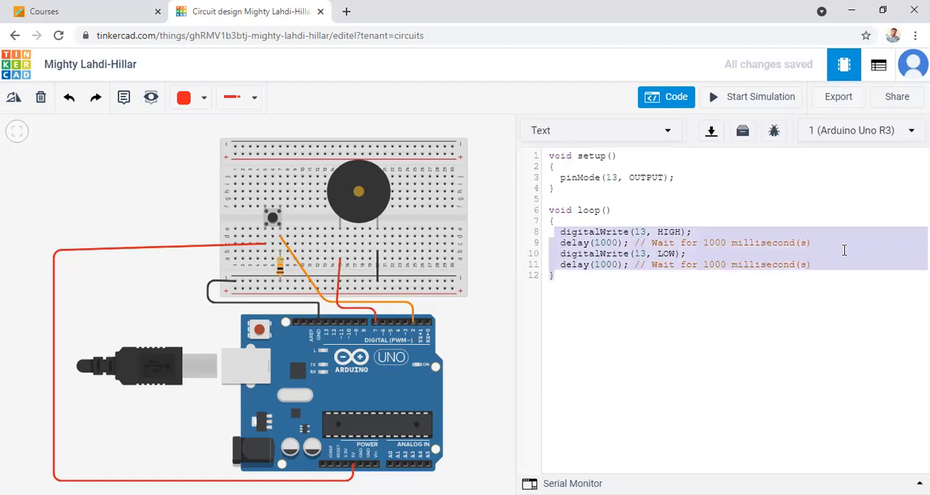
pyautogui.press('BackSpace')
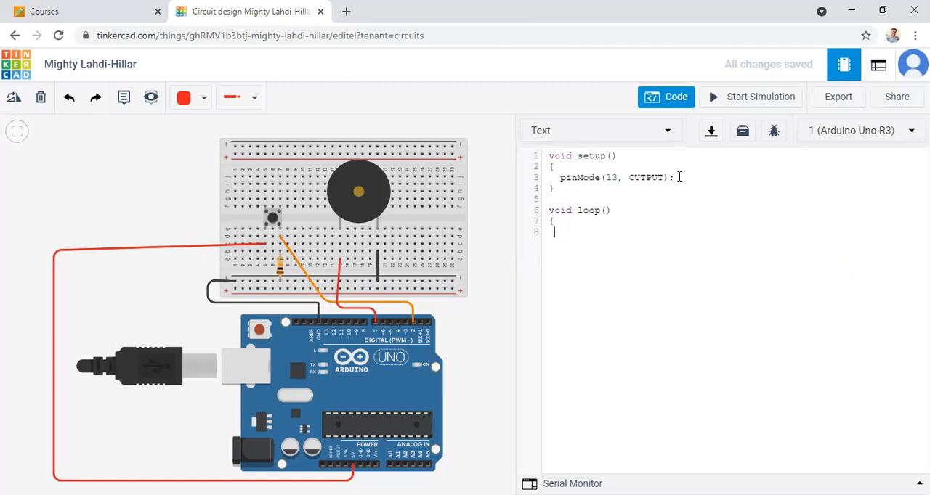
# Step: Change the pin number in setup()'s pinMode output statement to 7
pyautogui.press('BackSpace')
pyautogui.press('BackSpace')
pyautogui.write('7')
# Step: Add the line pinMode(2,INPUT); to setup() and remove the blank line before loop()
pyautogui.click(695, 174)
pyautogui.press('Return')
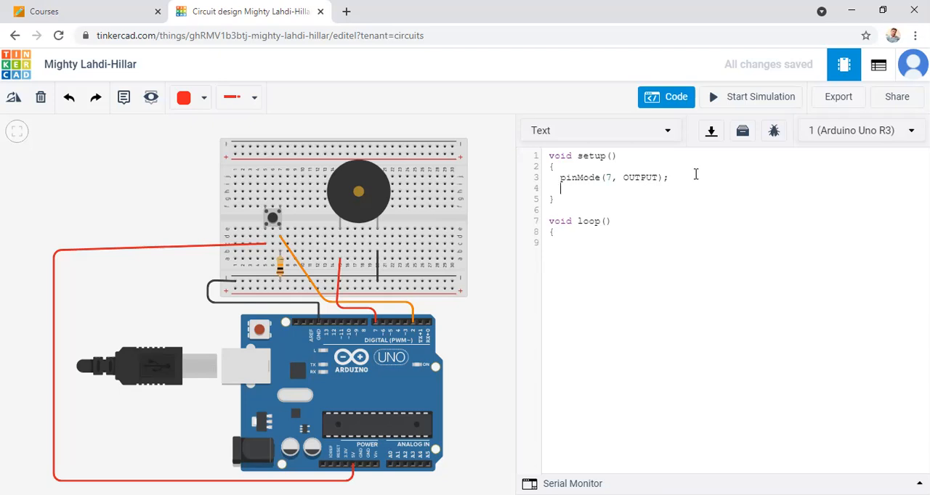
pyautogui.write('pinMode(2,INPUT);')
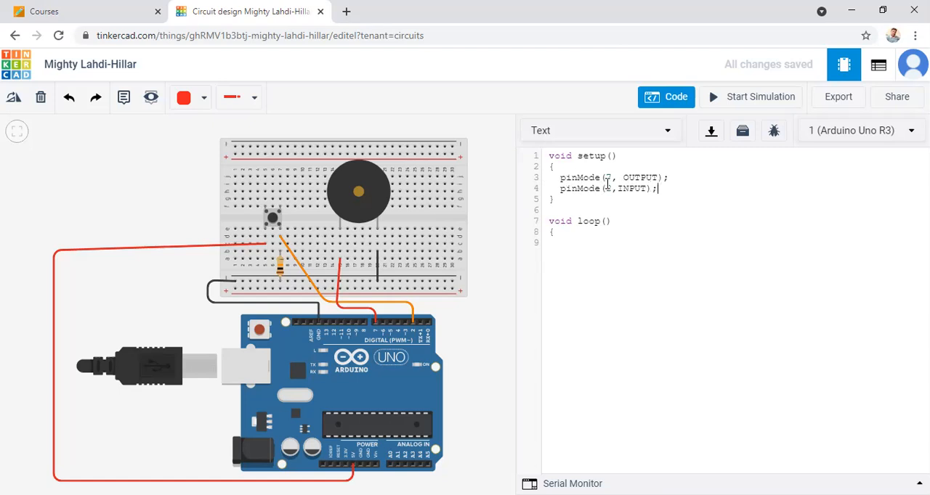
pyautogui.click(562, 246)
pyautogui.press('BackSpace')
# Step: Start the loop() body with the statement int Switch_State=digitalRead(2); to read the pushbutton
pyautogui.click(594, 229)
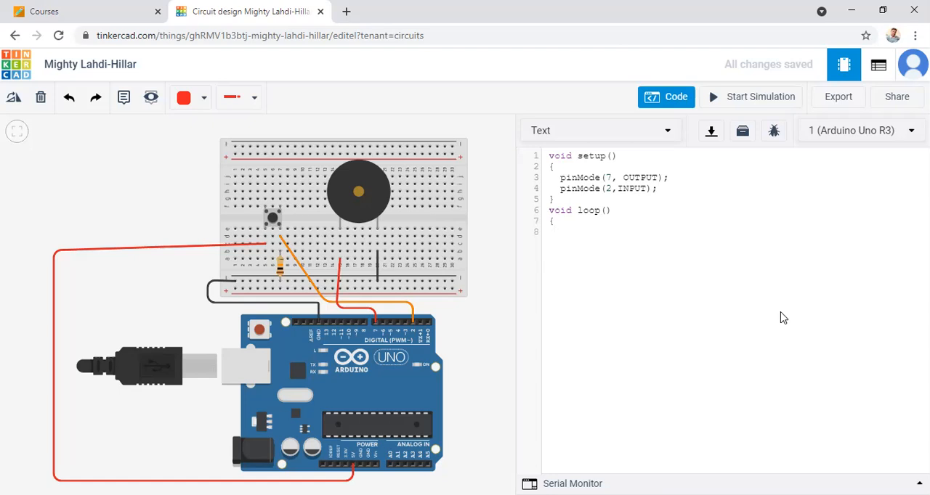
pyautogui.write('int Switch_State=dig')
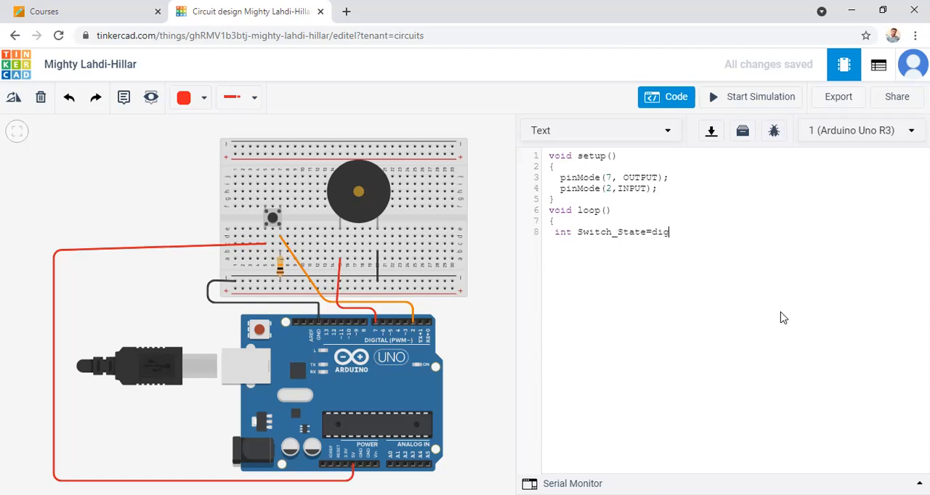
pyautogui.write('tal')
pyautogui.press('BackSpace')
pyautogui.press('BackSpace')
pyautogui.press('BackSpace')
pyautogui.press('BackSpace')
pyautogui.write('gitalRead')
pyautogui.write('(2);')
# Step: Add the condition if(Switch_State==HIGH) on a new line below the pushbutton reading
pyautogui.press('Return')
pyautogui.write('if(Swi')
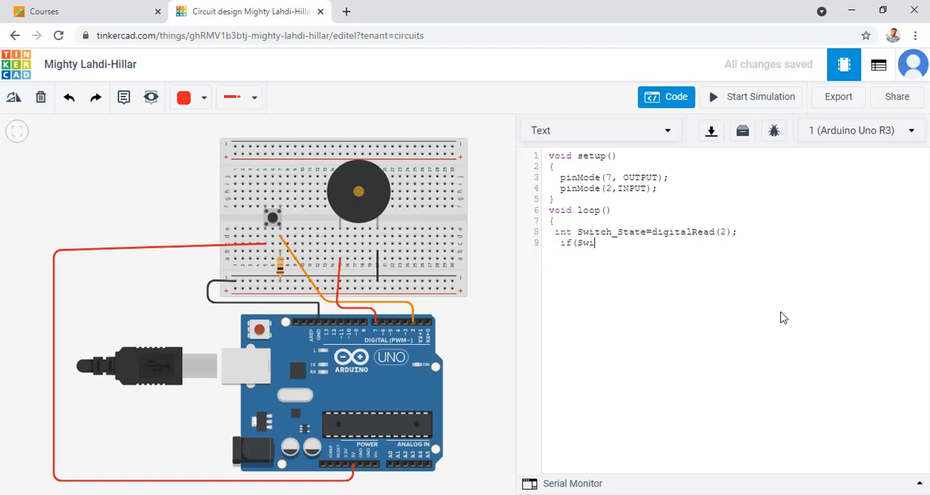
pyautogui.write('tch_State==HIGH')
pyautogui.press('Return')
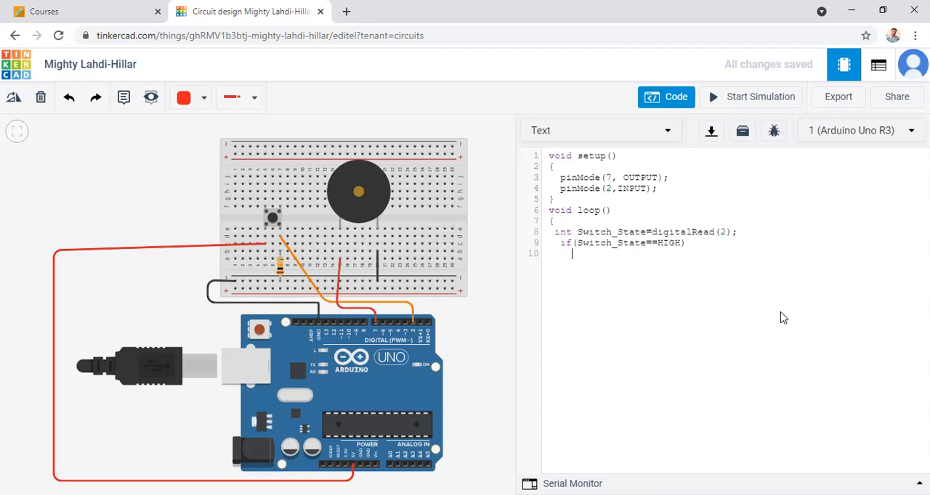
# Step: Write the if block in braces with the statement digitalWrite(7,HIGH); to sound the buzzer
pyautogui.write('{')
pyautogui.press('Return')
pyautogui.write('digitalWrite')
pyautogui.press('BackSpace')
pyautogui.press('BackSpace')
pyautogui.press('BackSpace')
pyautogui.write('it')
pyautogui.press('BackSpace')
pyautogui.write('te(7,H')
pyautogui.press('BackSpace')
pyautogui.write('HIGH')
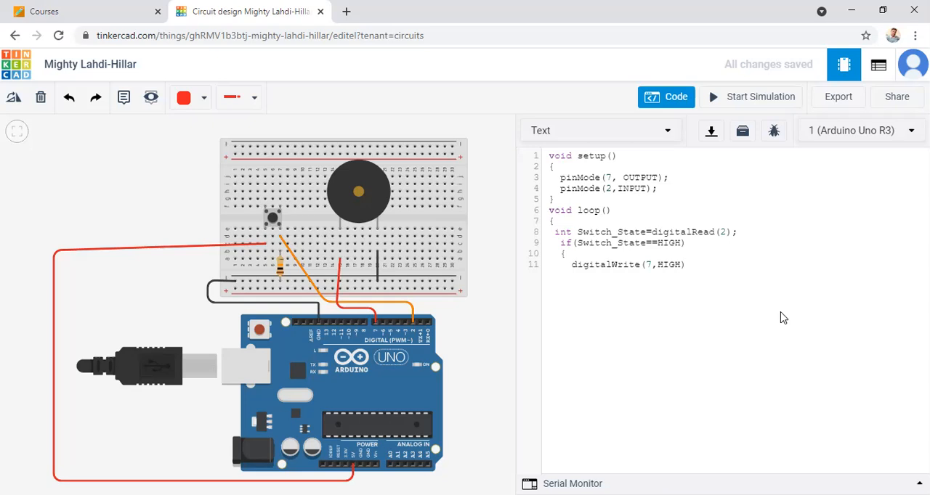
pyautogui.write(');')
pyautogui.press('Return')
pyautogui.write('}')
# Step: Add an else block containing digitalWrite(7,LOW); and close the loop() function with a brace
pyautogui.press('Return')
pyautogui.write('else')
pyautogui.press('Return')
pyautogui.write('{')
pyautogui.press('Return')
pyautogui.write('digitalW')
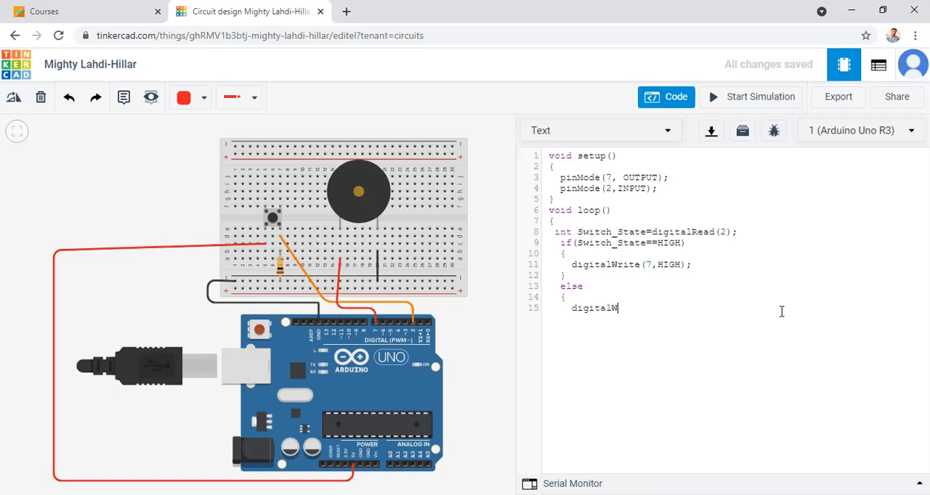
pyautogui.write('rite(7,LOW);')
pyautogui.press('Return')
pyautogui.write('}')
pyautogui.press('Return')
pyautogui.write('}')
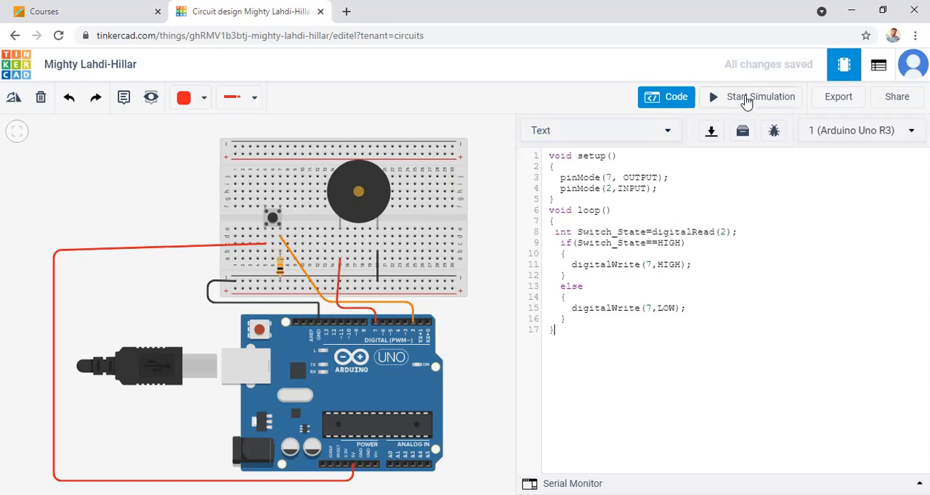
# Step: Test the doorbell in the simulation by operating the breadboard pushbutton repeatedly, and hide the code editor
pyautogui.click(746, 100)
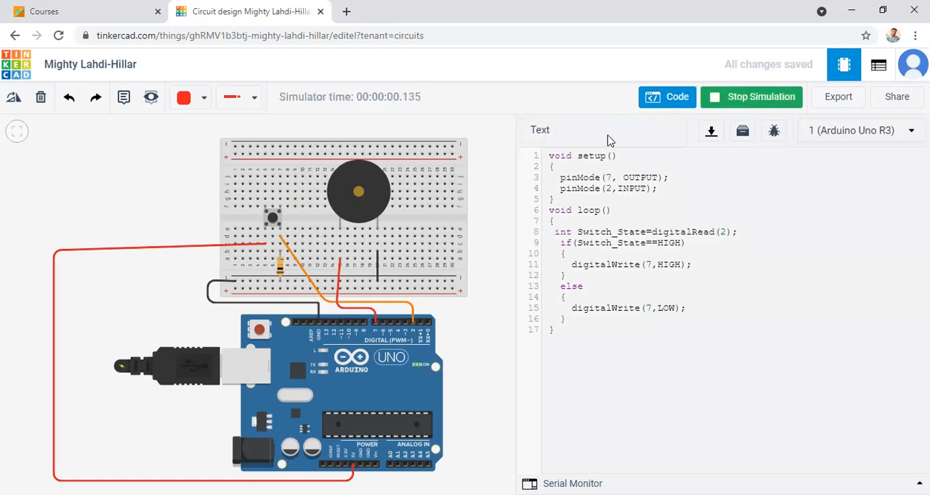
pyautogui.click(274, 222)
pyautogui.click(274, 222)
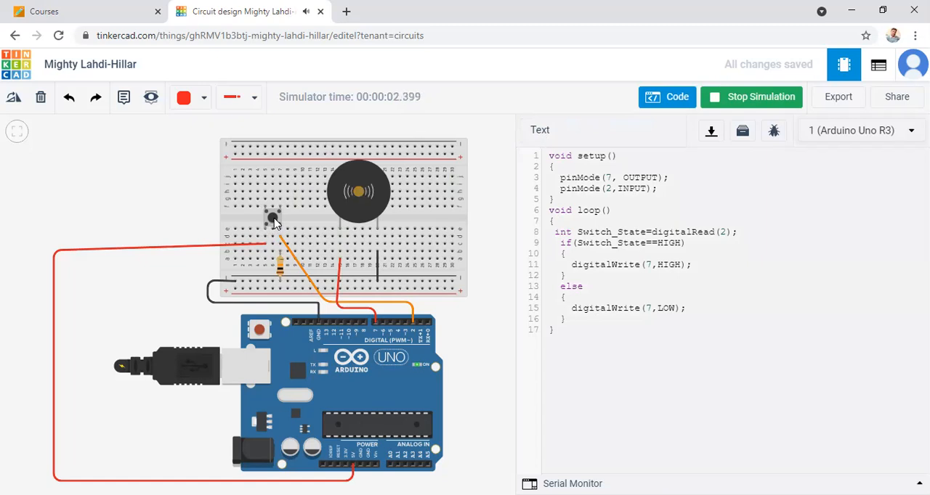
pyautogui.click(273, 223)
pyautogui.click(274, 223)
pyautogui.click(274, 223)
pyautogui.click(274, 223)
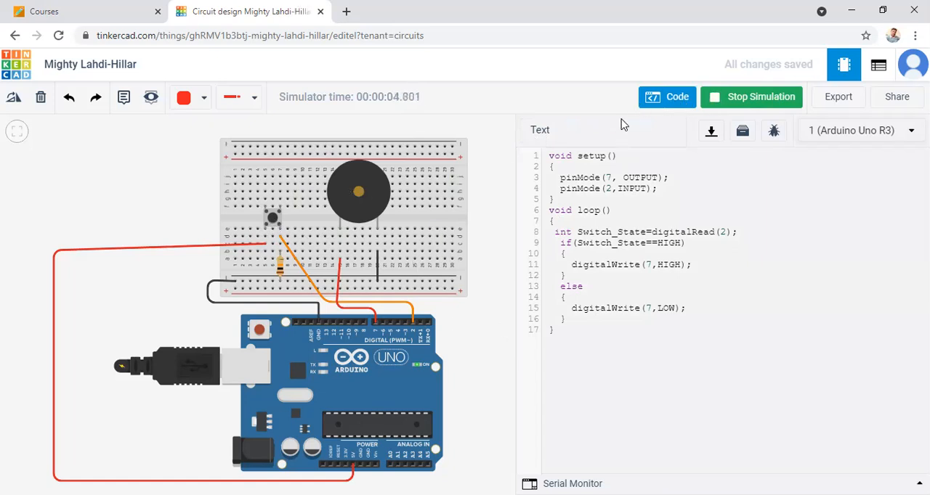
pyautogui.click(656, 98)
# Step: Rename the circuit design as "Design of Door Bell Using Push Button" and stop the simulation
pyautogui.click(115, 65)
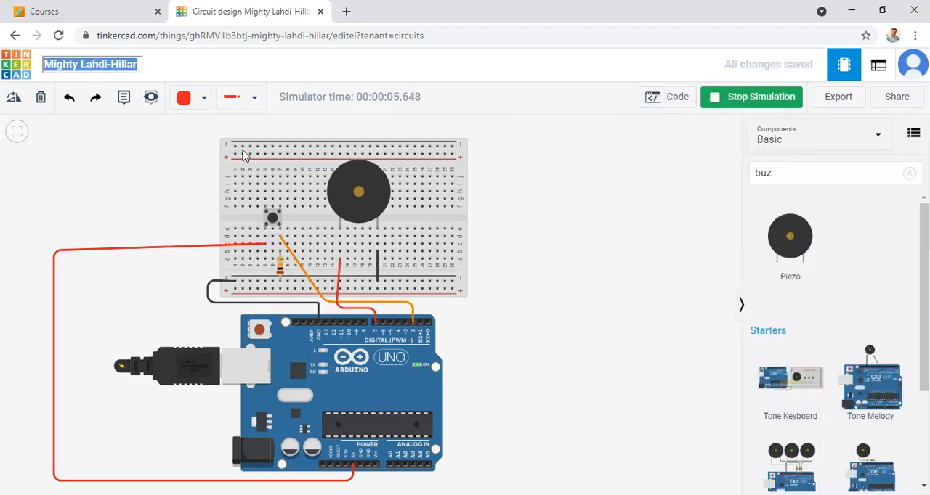
pyautogui.write('Desgin')
pyautogui.press('BackSpace')
pyautogui.press('BackSpace')
pyautogui.press('BackSpace')
pyautogui.write('ign of Door Bell Usi')
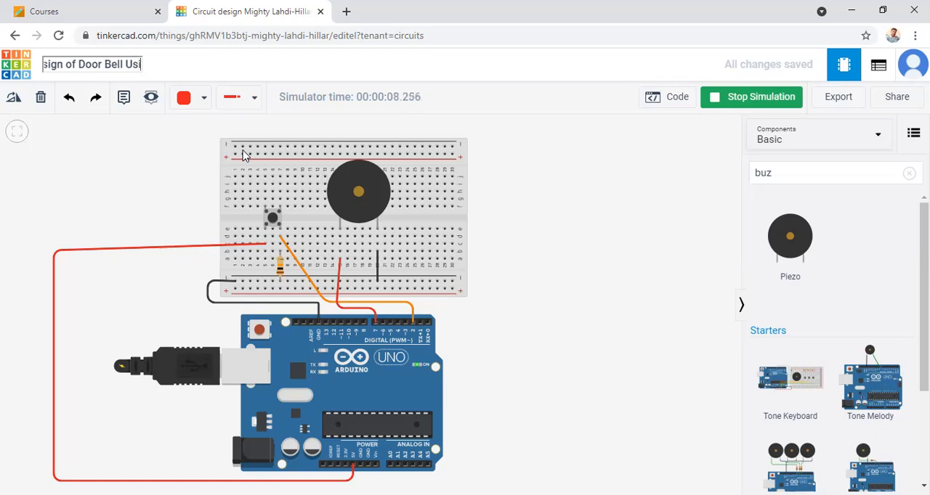
pyautogui.write('ng Push Button')
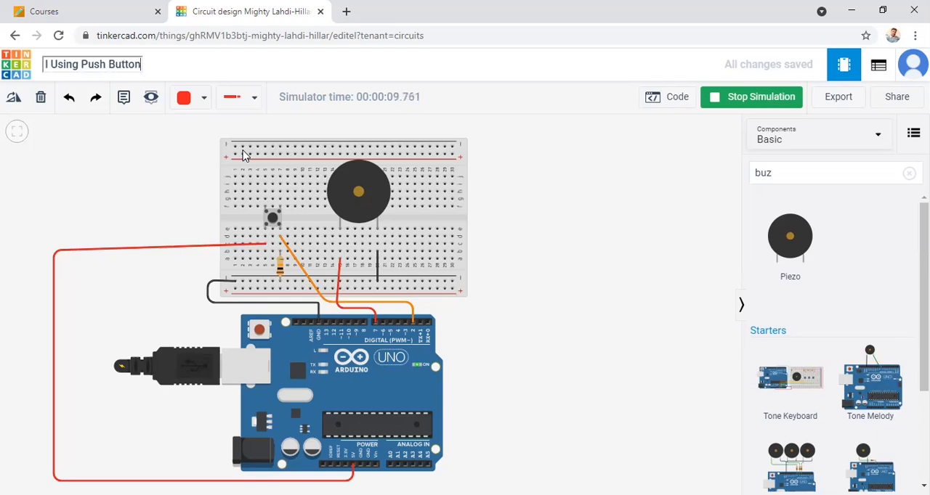
pyautogui.click(109, 116)
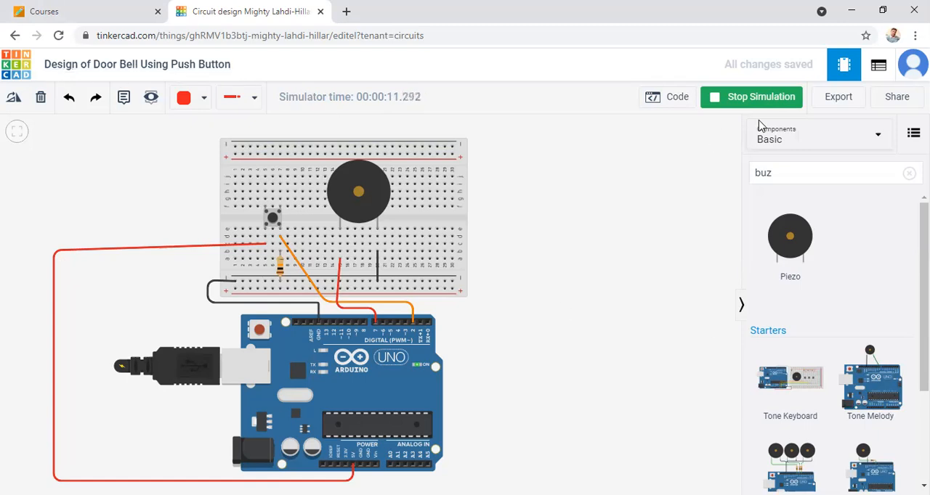
pyautogui.click(733, 99)
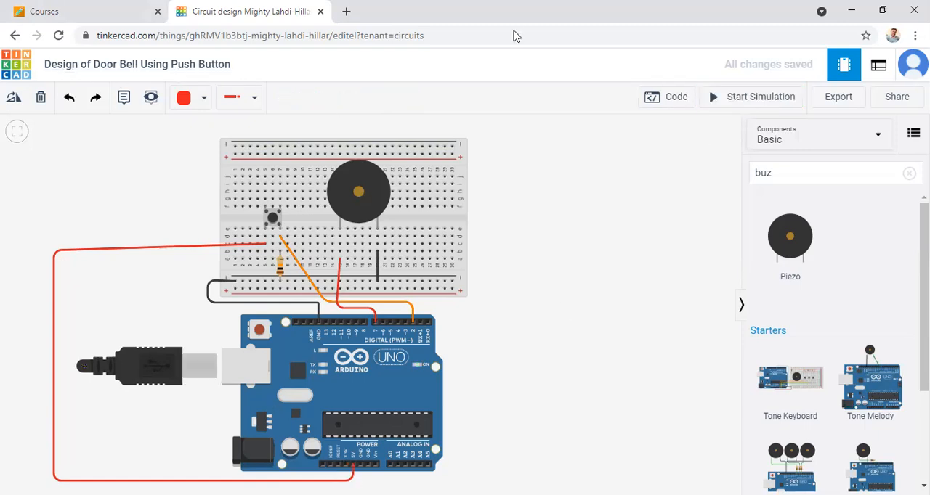